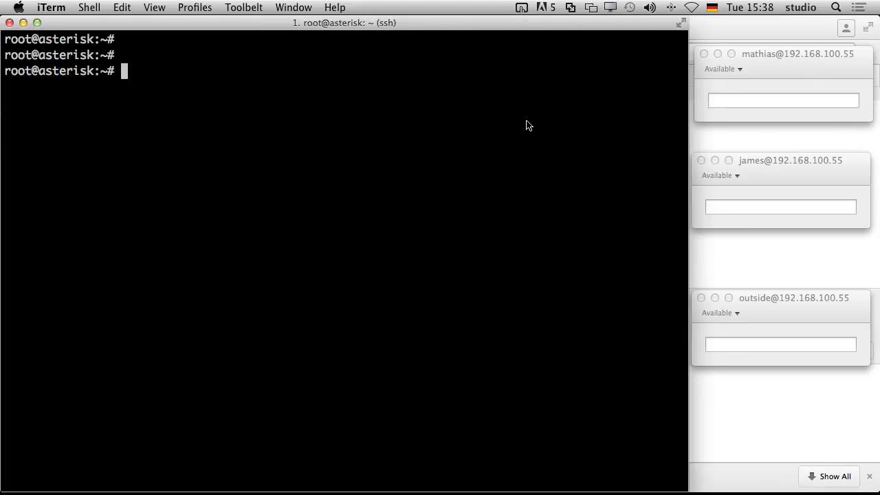
- Switch to iTerm and run apt-get install postfix, answering y to install
key(super+Tab)
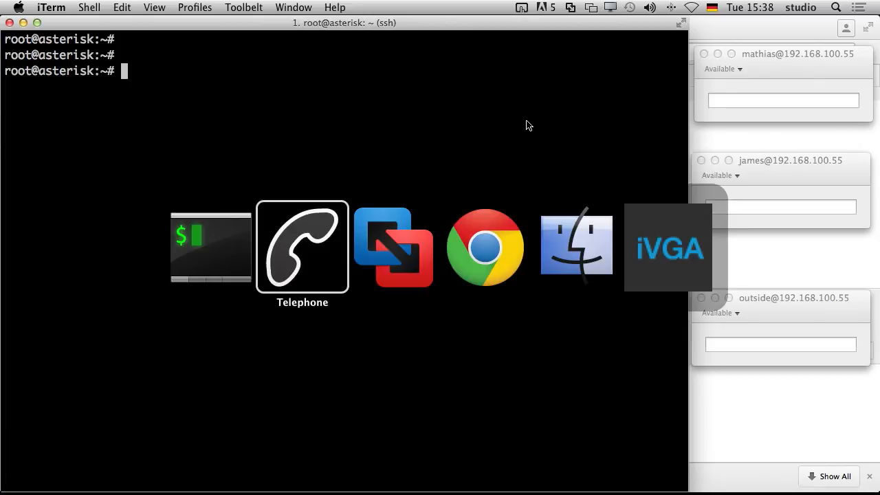
key(super+Tab)
key(super+Tab)
key(super+Tab)
key(super+Tab)
key(super+Tab)
key(super+Tab)
key(super+Tab)
key(super+Tab)
key(super+Tab)
key(super+Tab)
key(super+Tab)
key(Return)
key(Return)
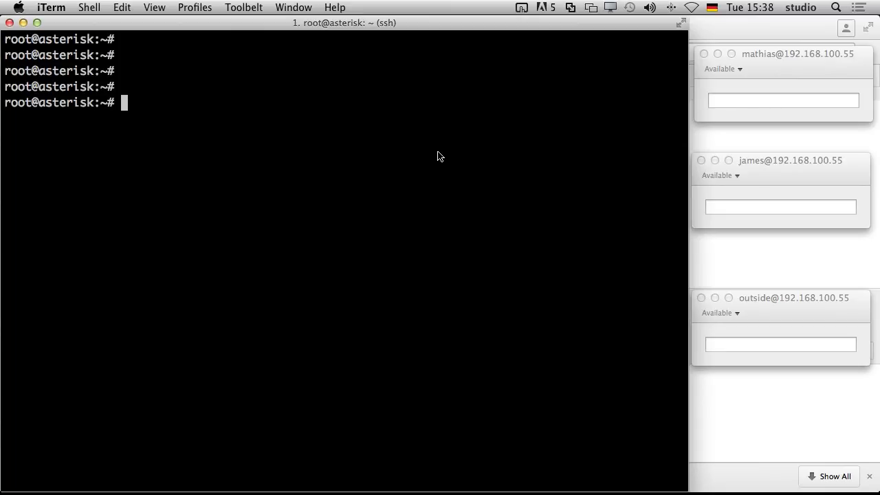
text(apt-get install post)
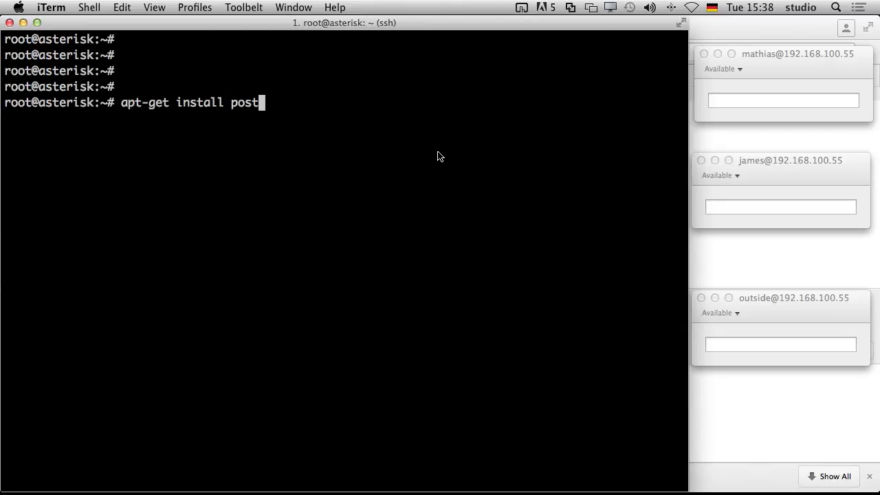
text(fix)
key(Return)
text(y)
key(Return)
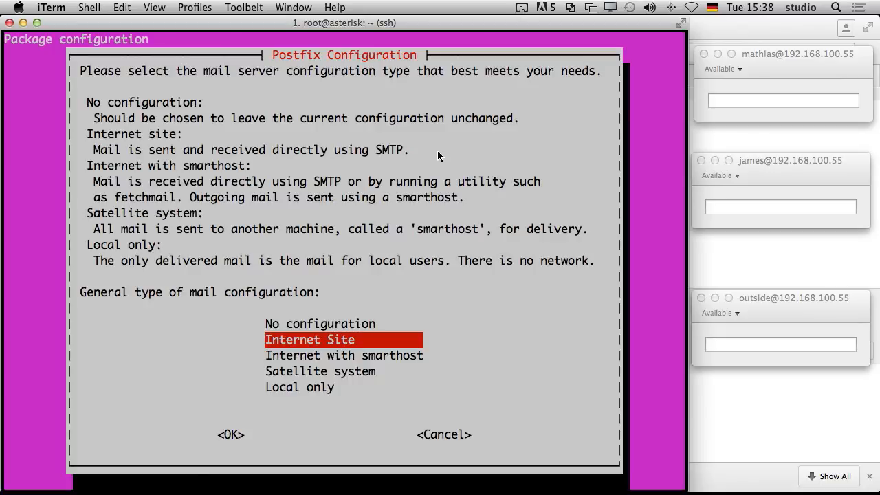
- Configure Postfix as Internet with smarthost, mail name asterisk, relay host 192.168.100.254
key(Down)
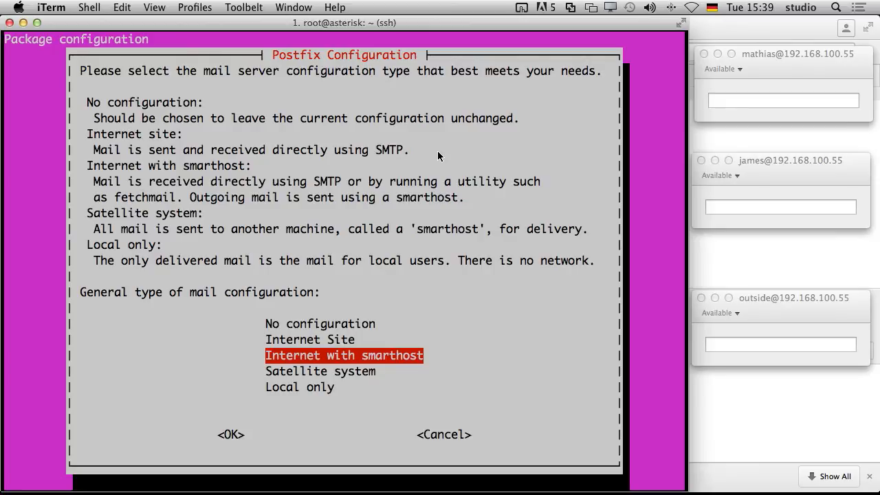
key(Return)
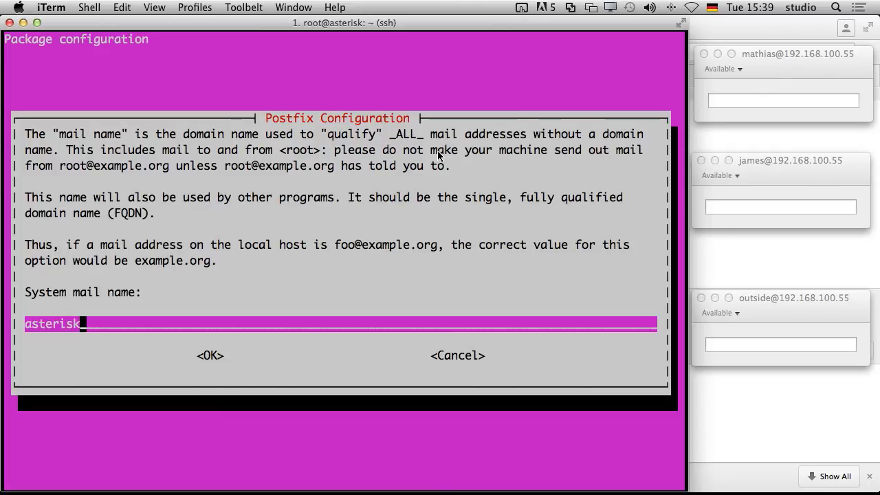
key(Return)
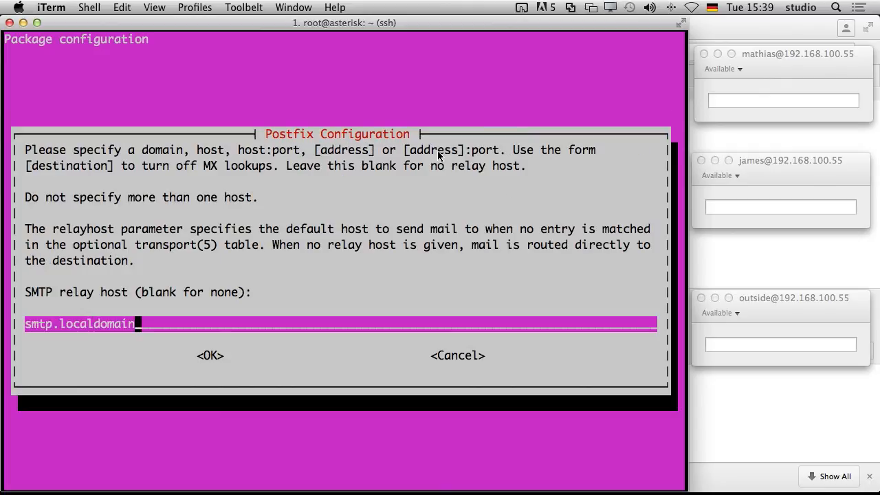
key(BackSpace)
key(BackSpace)
key(BackSpace)
key(BackSpace)
key(BackSpace)
key(BackSpace)
key(BackSpace)
key(BackSpace)
key(BackSpace)
key(BackSpace)
key(BackSpace)
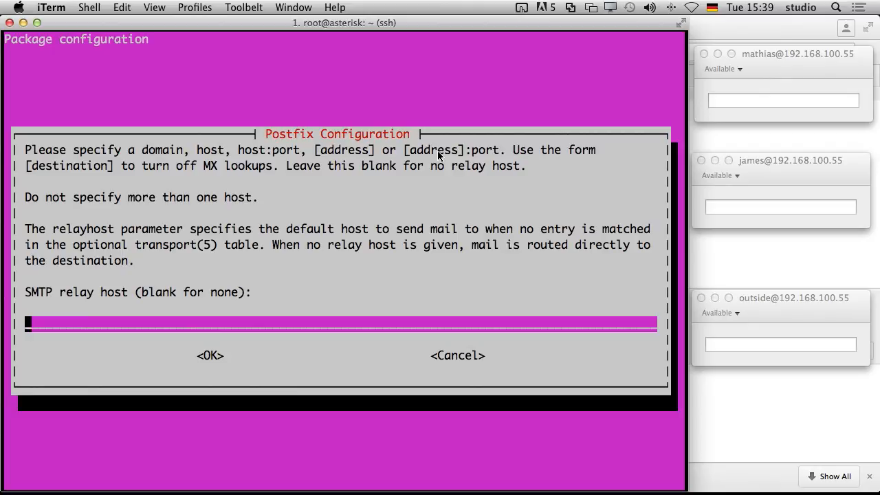
text(192.168.100.254)
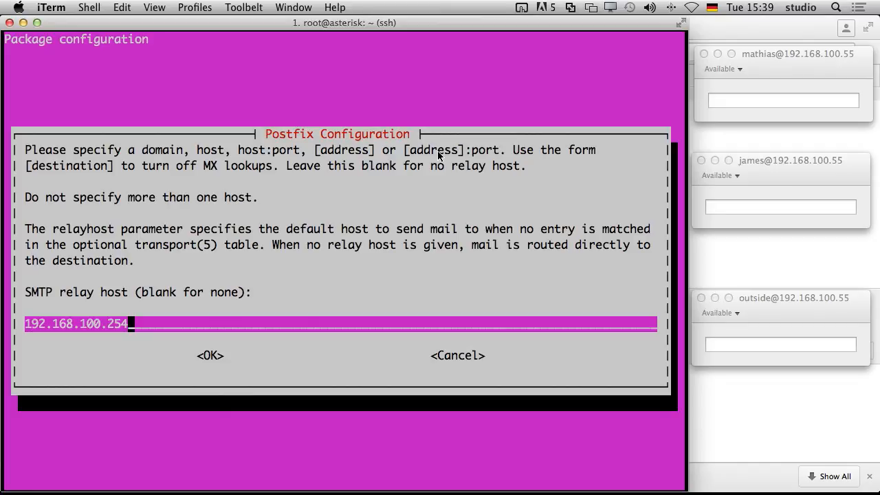
key(Return)
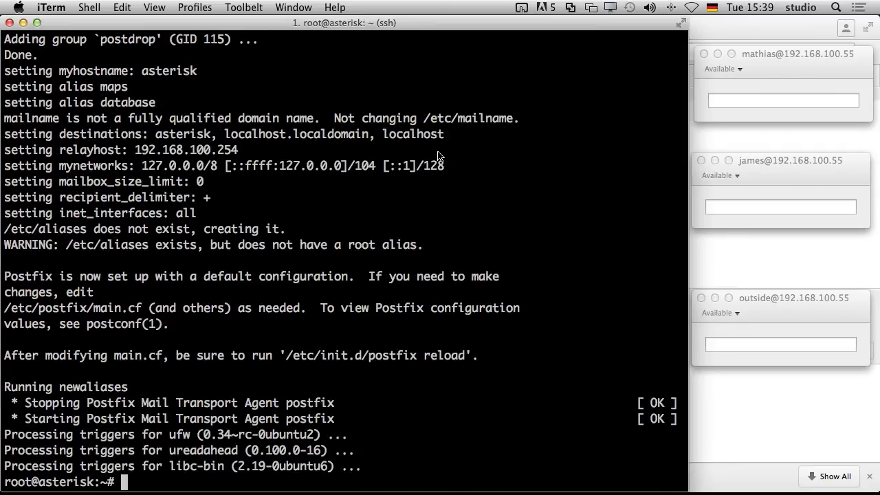
- Run mail to find it missing, then attempt a misspelled mailutils install
key(Return)
key(Return)
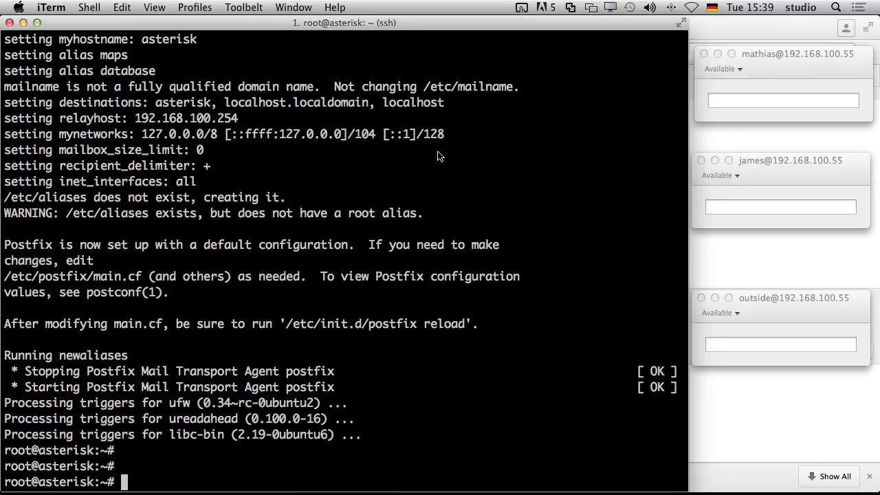
text(mail)
key(Return)
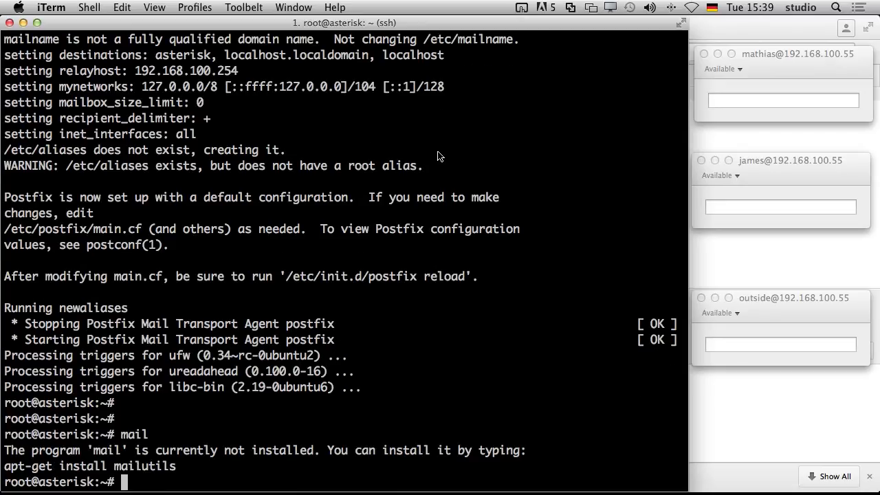
text(apt-get install mailtuils)
key(Return)
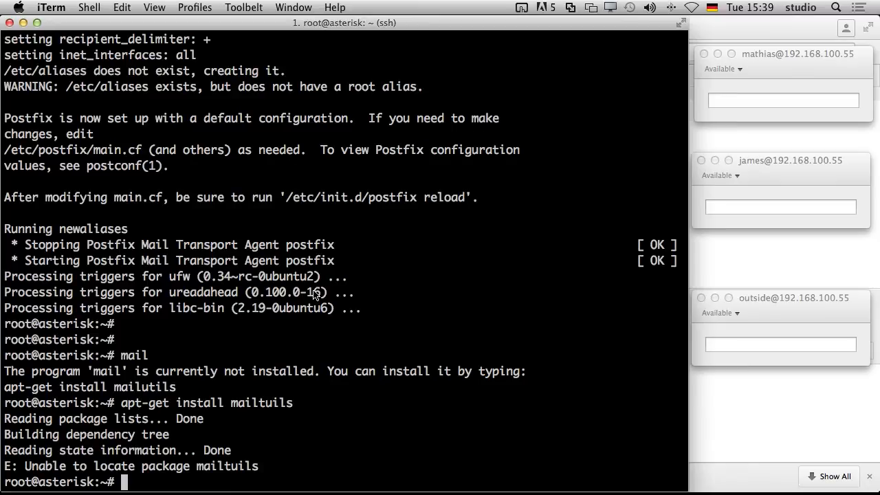
- Correct the command to apt-get install mailutils, run it, and switch to MailCatcher
key(Up)
key(Left)
key(Left)
key(Left)
key(Left)
key(Right)
text(t)
key(Return)
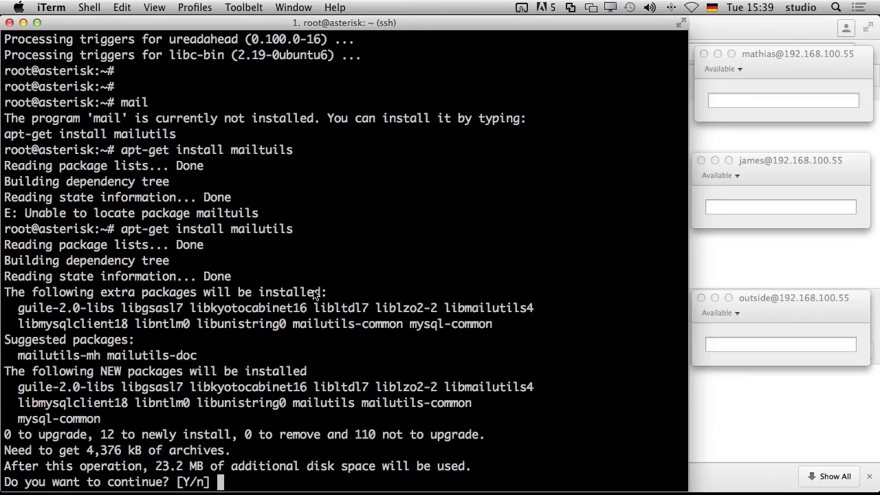
text(y)
key(Return)
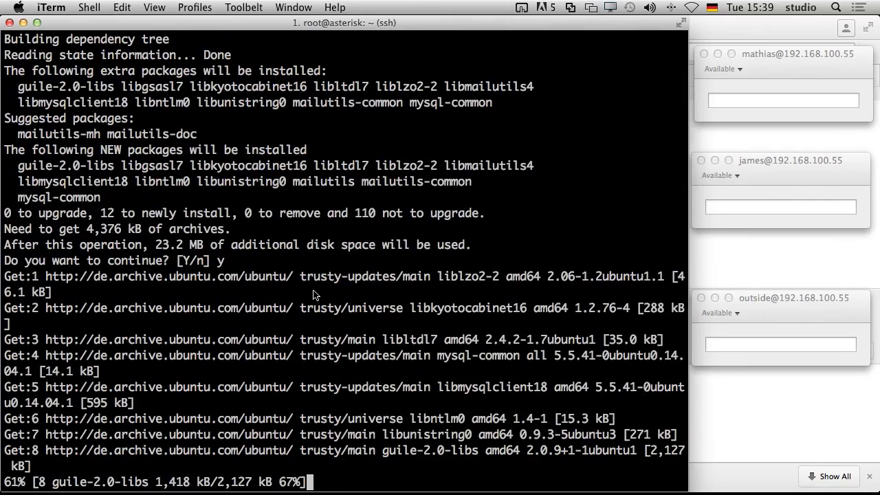
key(super+Tab)
key(super+Tab)
key(super+Tab)
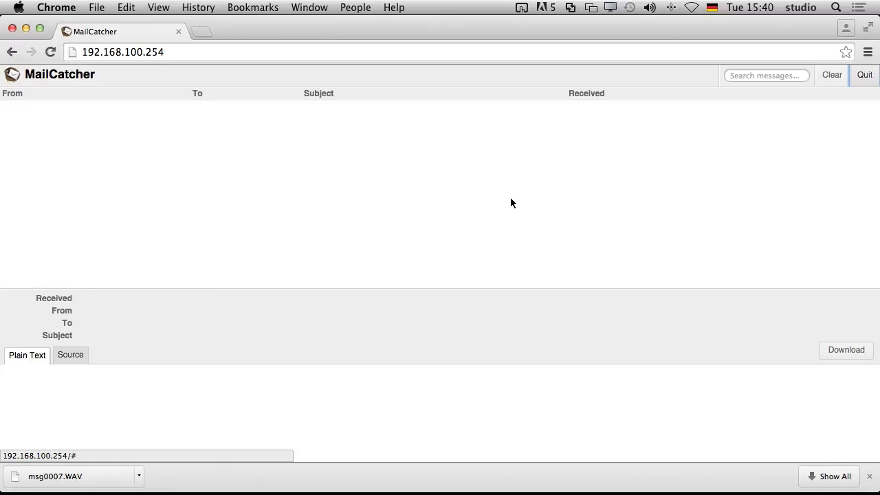
- Back in iTerm, send a test email: echo hello | mail -s test to the pascom.net address
key(super+Tab)
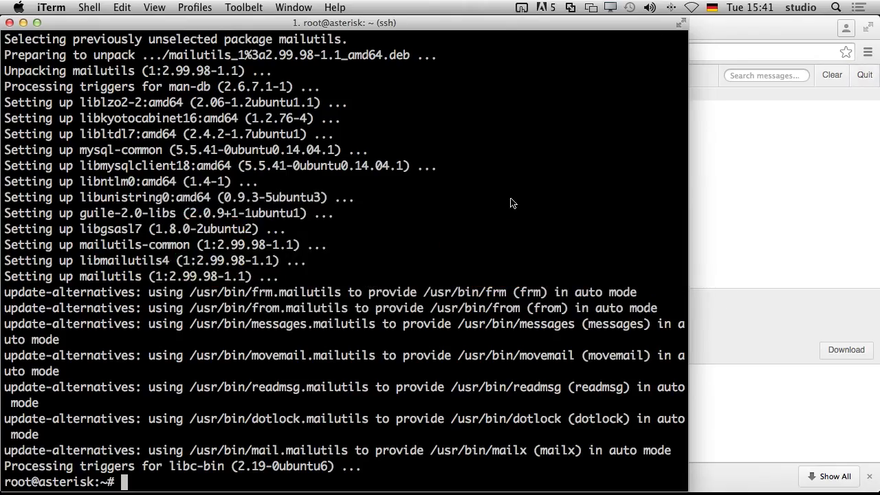
key(Return)
key(Return)
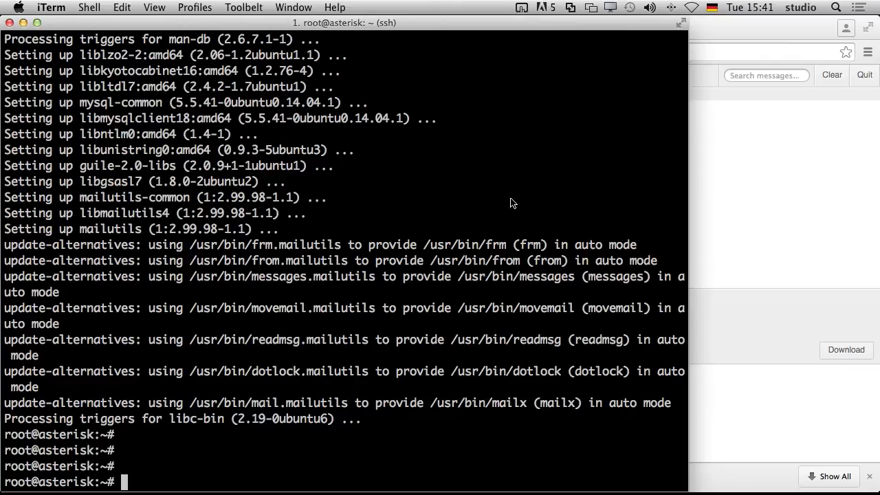
text(cat)
key(BackSpace)
key(BackSpace)
key(BackSpace)
key(BackSpace)
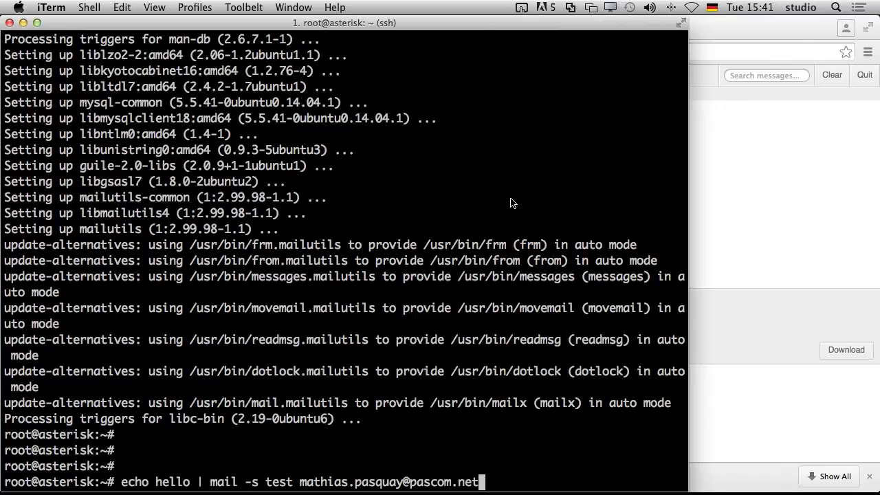
key(Return)
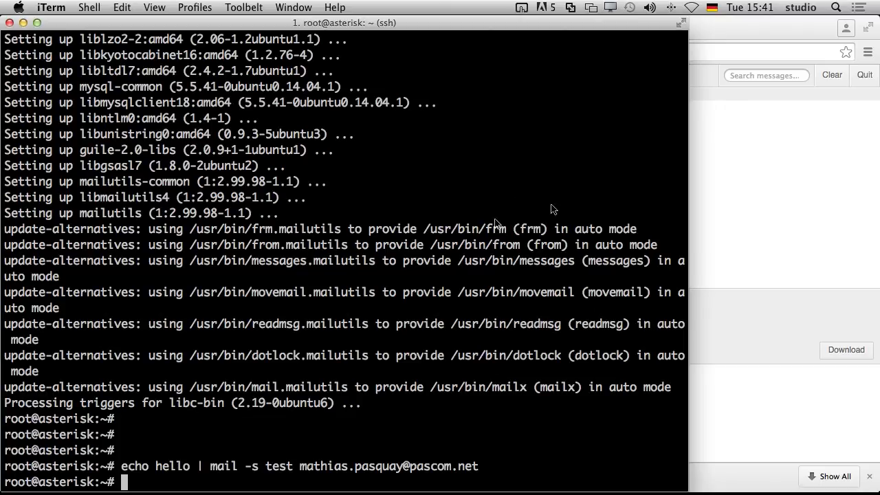
- Read the test email in MailCatcher, then Clear all caught messages and confirm
click(736, 30)
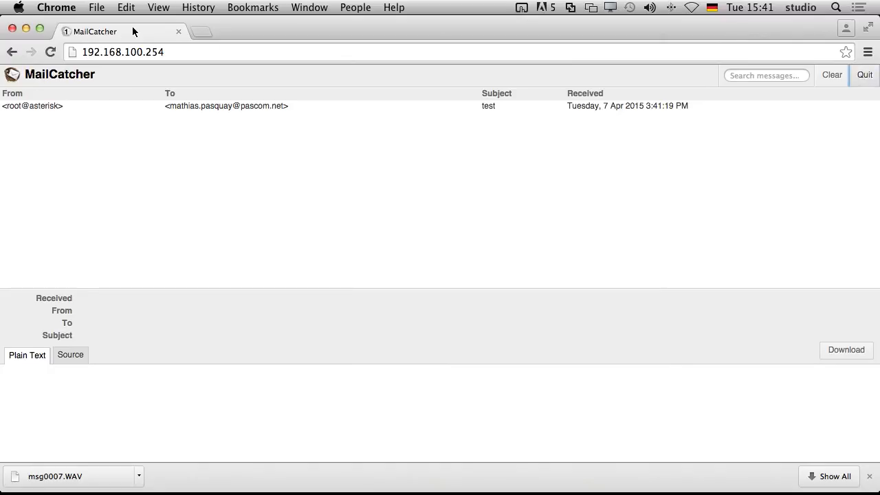
click(132, 107)
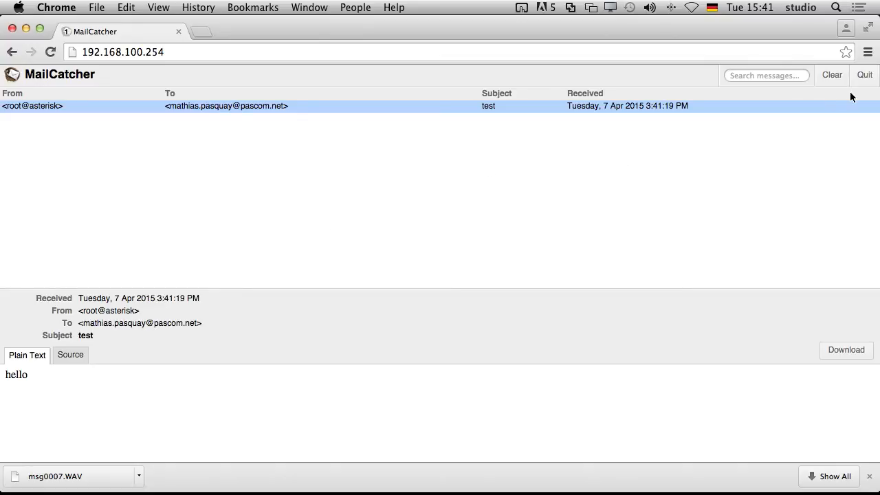
click(832, 75)
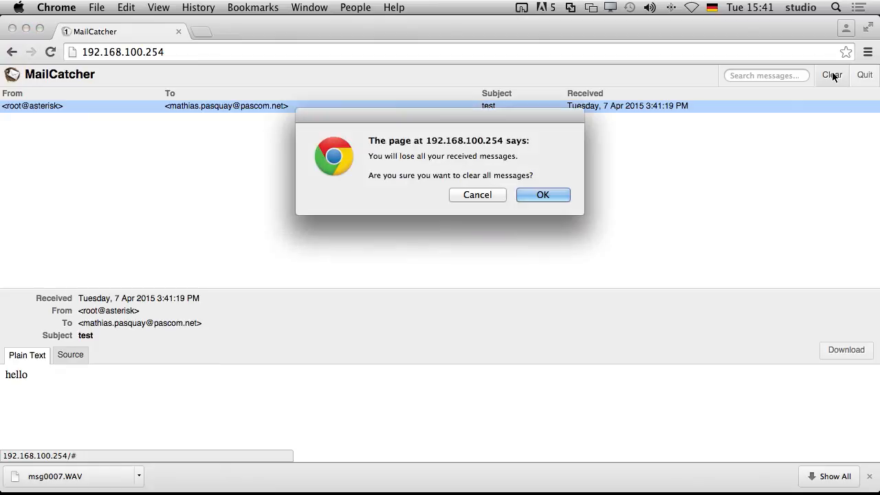
click(542, 194)
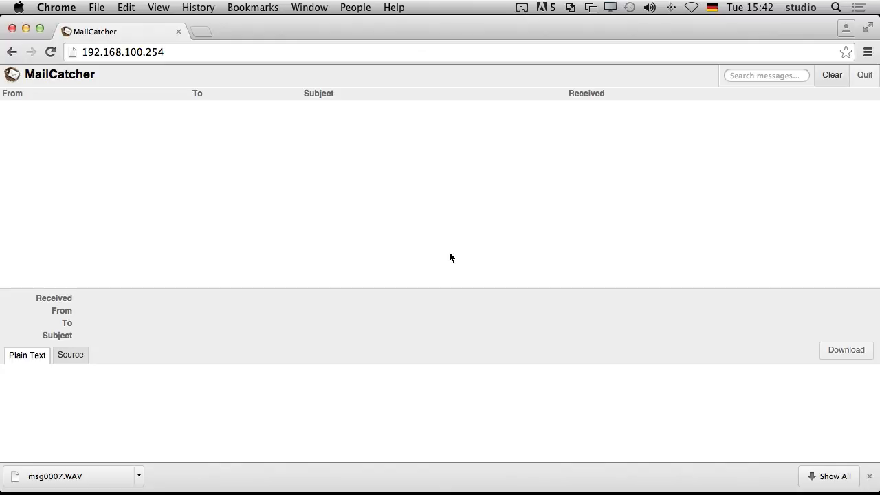
- Attach to the Asterisk console with asterisk -rvvv, then switch to the Telephone softphone
key(cmd+Tab)
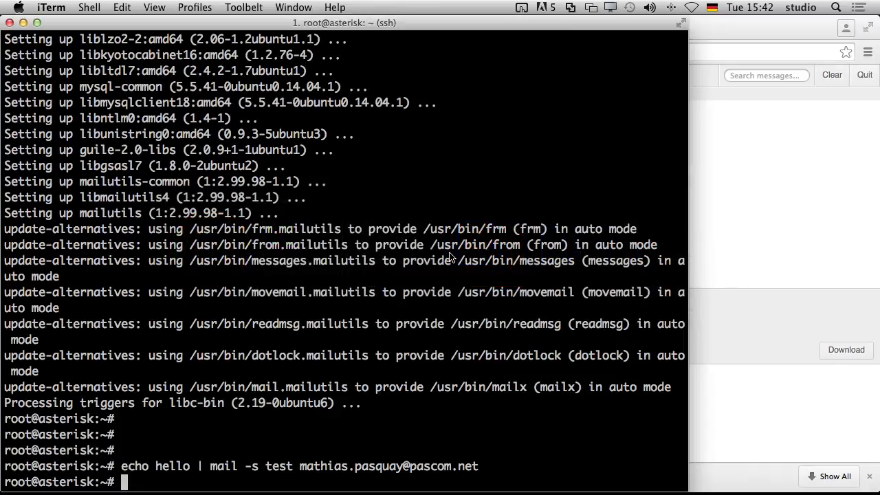
key(Return)
key(Return)
key(Return)
key(Return)
key(Return)
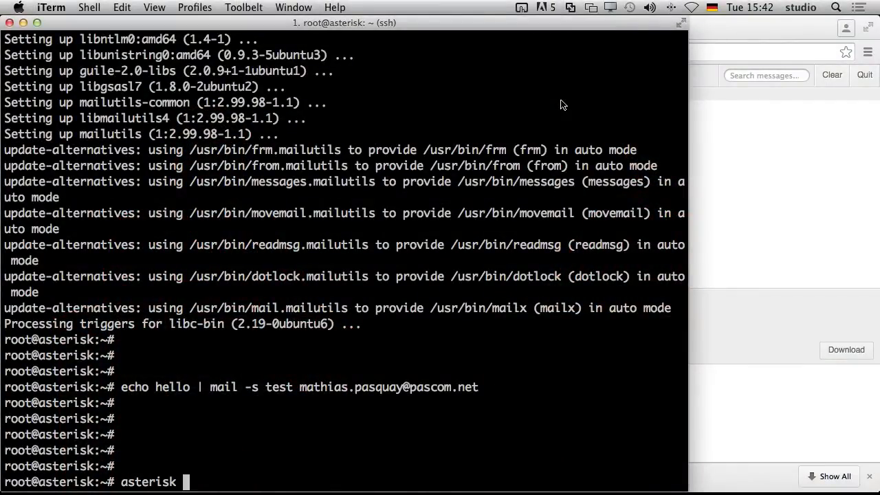
key(Return)
key(Return)
key(Return)
key(Return)
key(Return)
key(Return)
key(Return)
key(super+Tab)
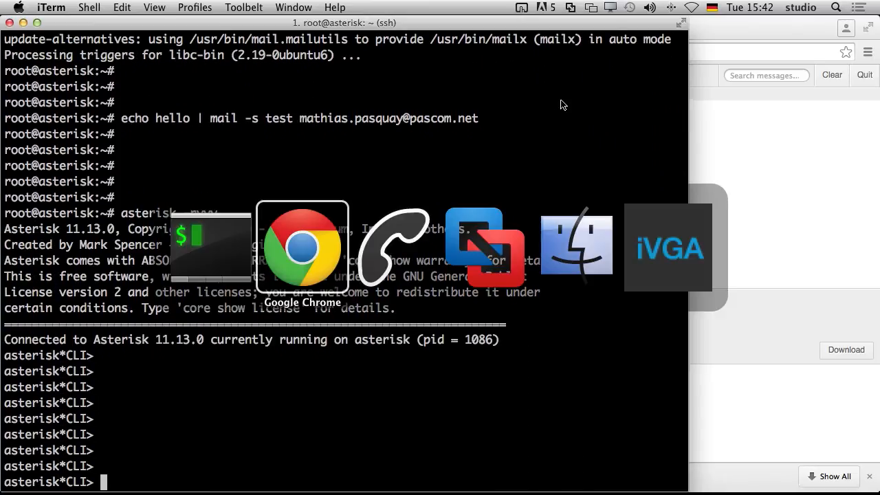
key(super+Tab)
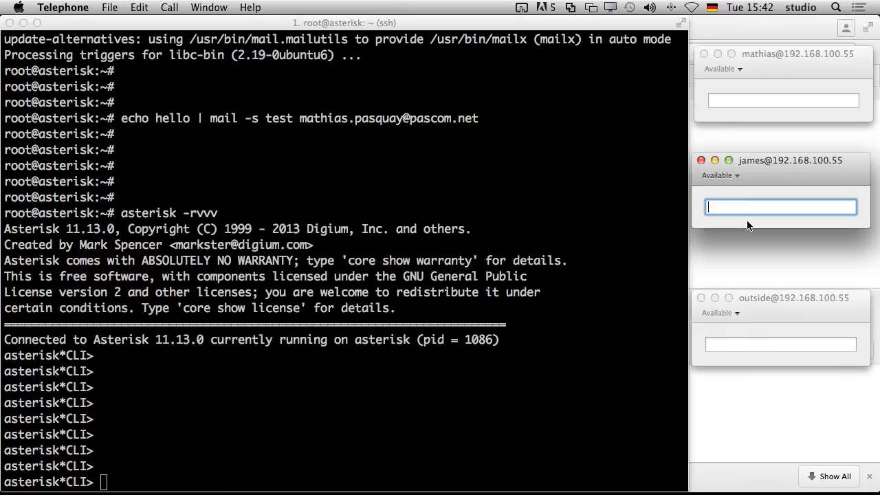
text(100)
- Dial extension 100, leave a short voicemail, then switch to MailCatcher
key(Return)
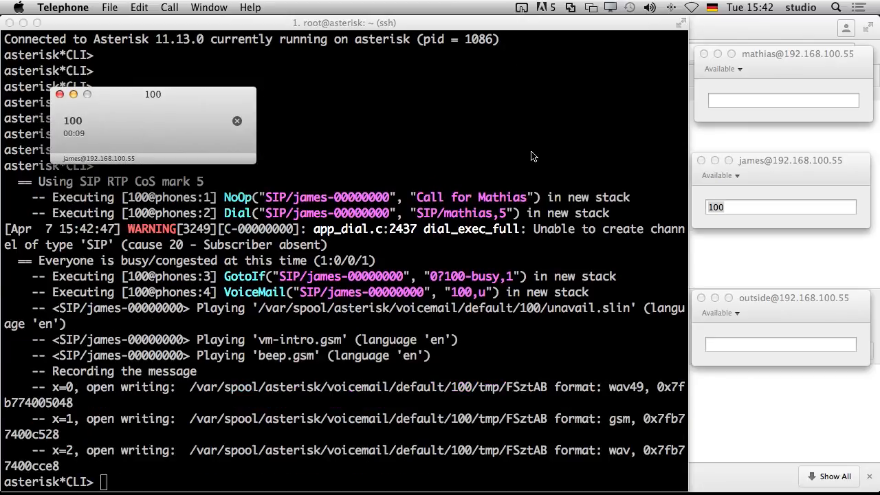
text(#)
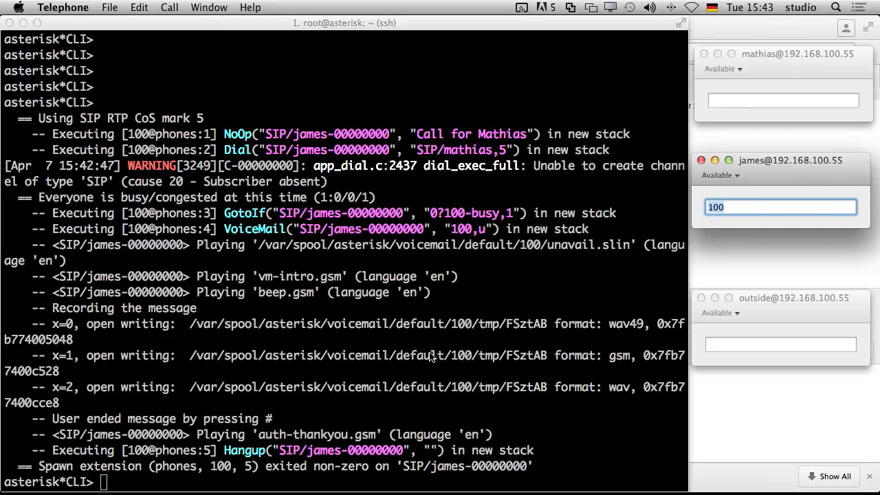
key(super+Tab)
key(super+Tab)
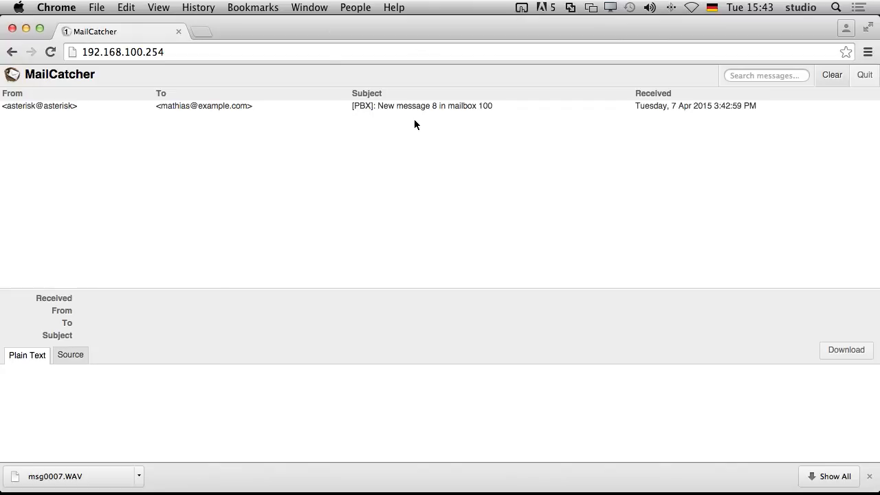
- Open the [PBX] voicemail email and highlight the recipient and caller names in its body
click(55, 106)
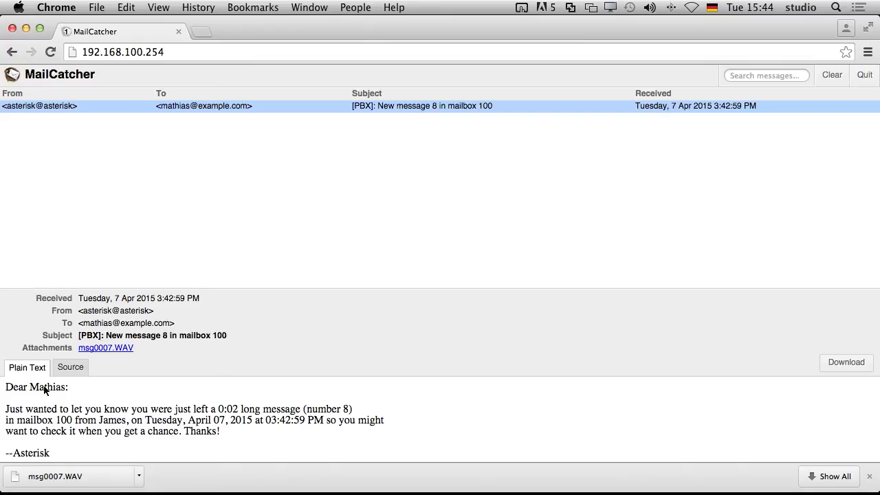
drag(29, 387, 69, 389)
drag(102, 420, 126, 420)
scroll(248, 419, down, 1)
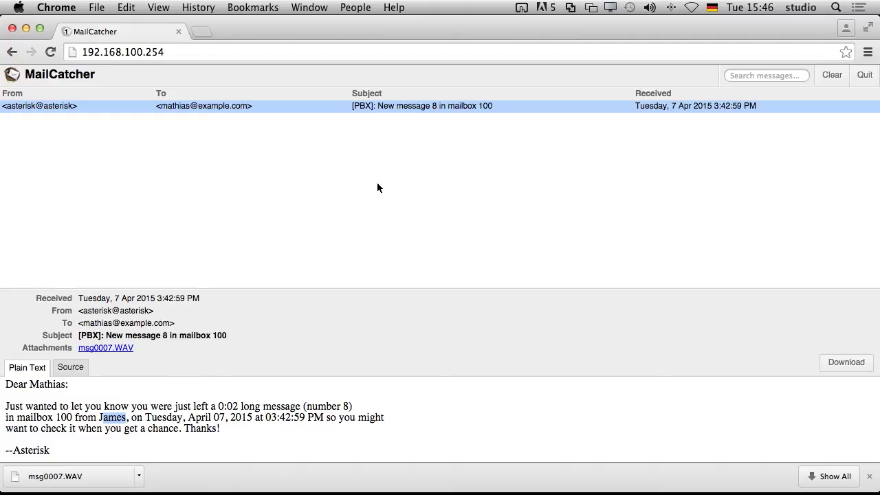
- Exit the Asterisk console and cd into /etc/asterisk/
key(super+Tab)
key(super+Tab)
text(exir)
key(BackSpace)
text(t)
key(Return)
key(Return)
key(Return)
key(Return)
key(Return)
text(cd /etc/vo)
key(BackSpace)
key(BackSpace)
text(ex)
key(BackSpace)
key(BackSpace)
text(as)
key(Tab)
key(Return)
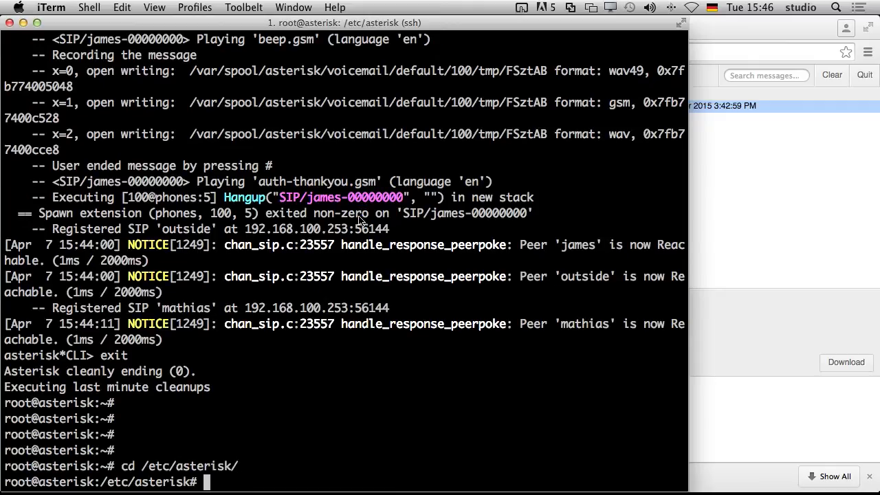
text(ls)
key(Return)
key(Return)
text(vi )
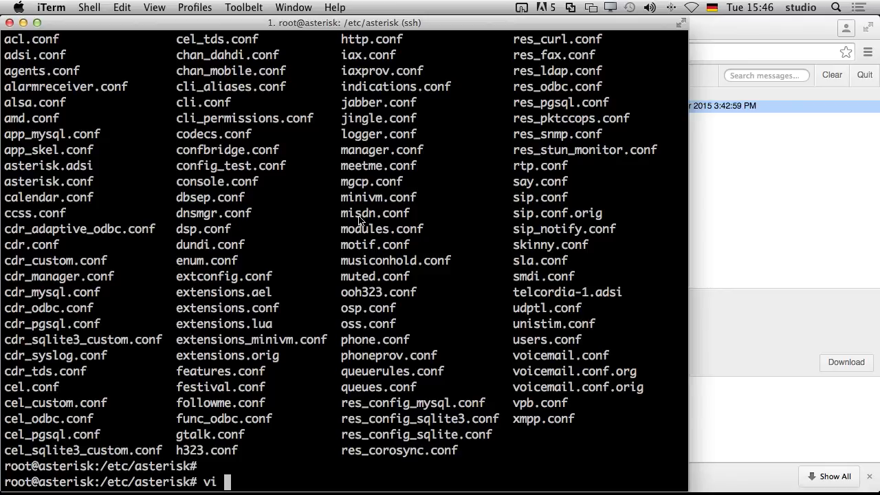
text(vi)
- Open voicemail.conf.orig in vi using Tab completion
key(BackSpace)
text(o)
key(Tab)
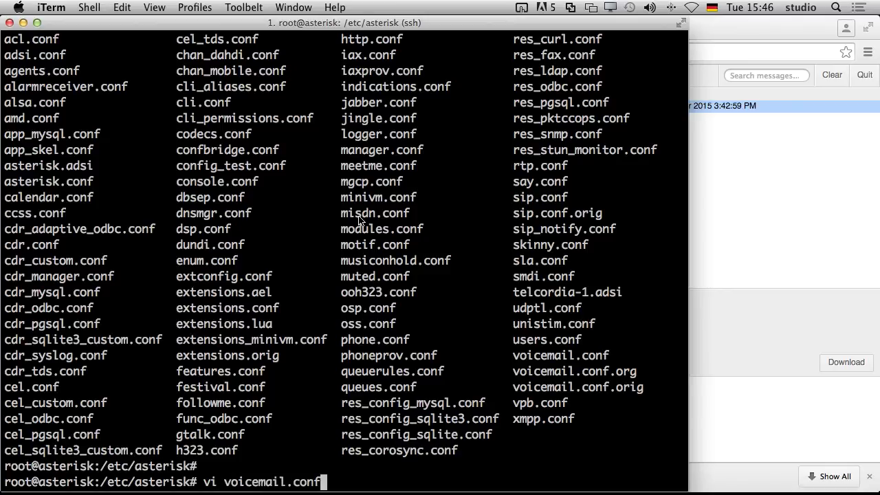
text(.)
key(Tab)
text(ig)
key(Return)
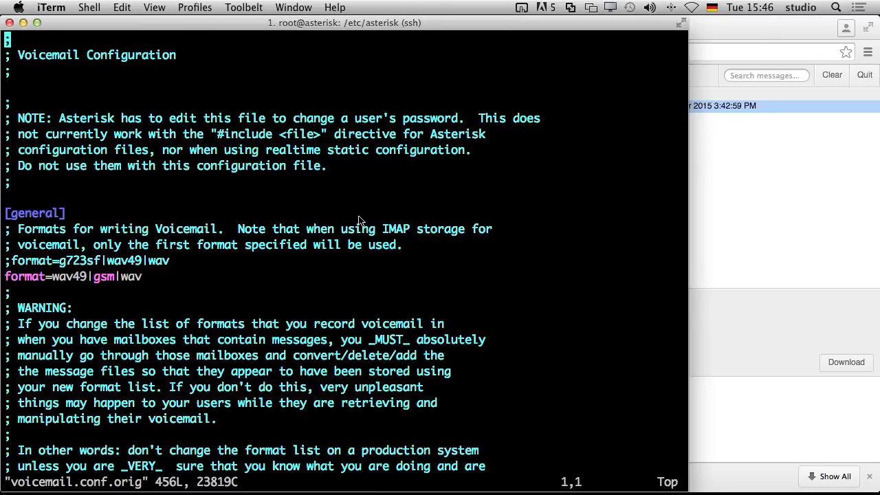
- Glance at the MailCatcher email, then search /New in vi to reach the emailsubject line
key(Down)
key(Down)
key(Down)
key(Down)
key(Down)
key(Down)
key(Down)
key(Down)
key(Down)
key(Down)
key(Down)
key(Down)
key(Down)
key(Down)
key(Down)
key(Down)
key(Down)
key(Down)
key(Down)
key(Down)
key(Down)
key(Down)
key(Down)
key(Down)
key(Down)
key(Down)
key(Down)
key(Down)
key(Down)
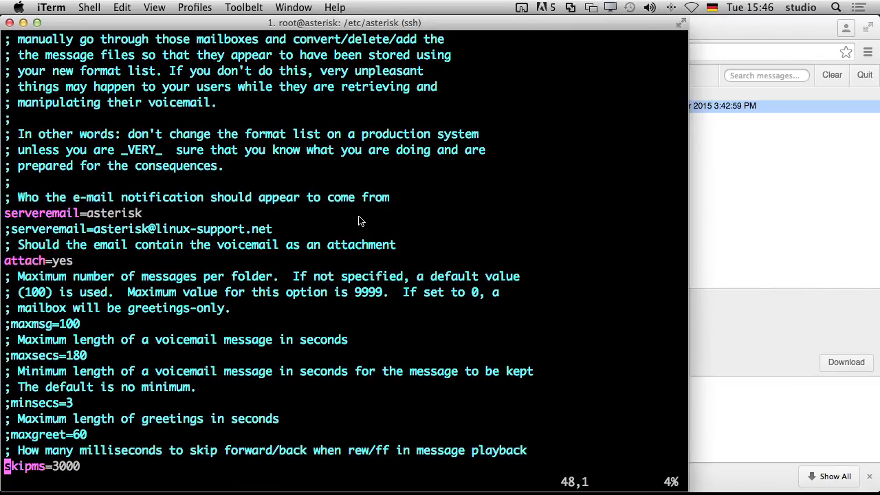
click(746, 307)
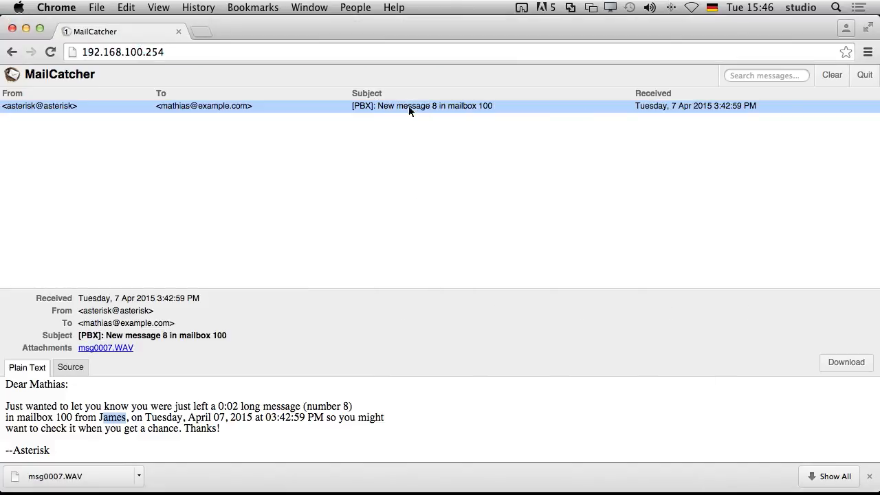
key(super+Tab)
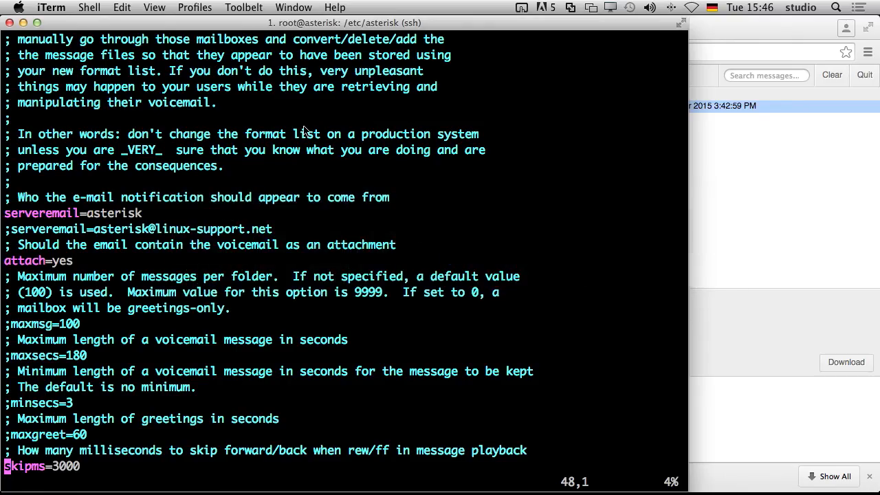
key(slash)
text(New)
key(Return)
key(Down)
key(Up)
- Delete the leading semicolon to uncomment emailsubject and review the surrounding notes and emailbody
key(Left)
key(Left)
key(Left)
key(Left)
key(Left)
key(Left)
key(Left)
key(Left)
key(Left)
key(Left)
key(Left)
key(Left)
key(Left)
key(Right)
key(X)
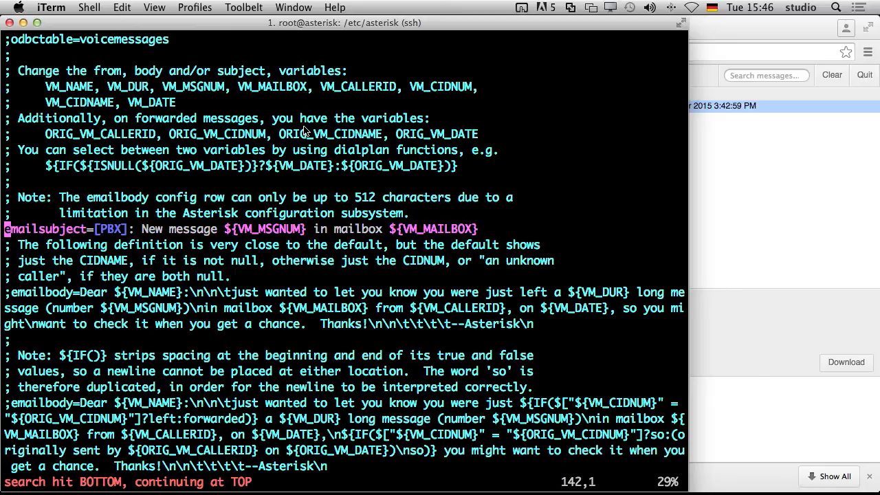
key(Right)
key(Right)
key(Right)
key(Right)
key(Right)
key(Right)
key(Right)
key(Right)
key(Right)
key(Right)
key(Right)
key(Right)
key(Right)
key(Right)
key(Right)
key(Right)
key(Right)
key(Right)
key(Right)
key(Right)
key(Right)
key(Right)
key(Right)
key(Right)
key(Right)
key(Right)
key(Right)
key(Right)
key(Right)
key(Right)
key(Right)
key(Right)
key(Right)
key(Right)
key(Right)
key(Right)
key(Right)
key(Up)
key(Up)
key(Up)
key(Up)
key(Up)
key(Down)
key(Down)
key(Up)
key(Up)
key(Down)
key(Down)
key(Down)
key(Down)
key(Down)
key(Down)
key(Down)
key(Down)
key(Down)
key(Up)
key(Up)
key(Up)
key(Up)
key(Down)
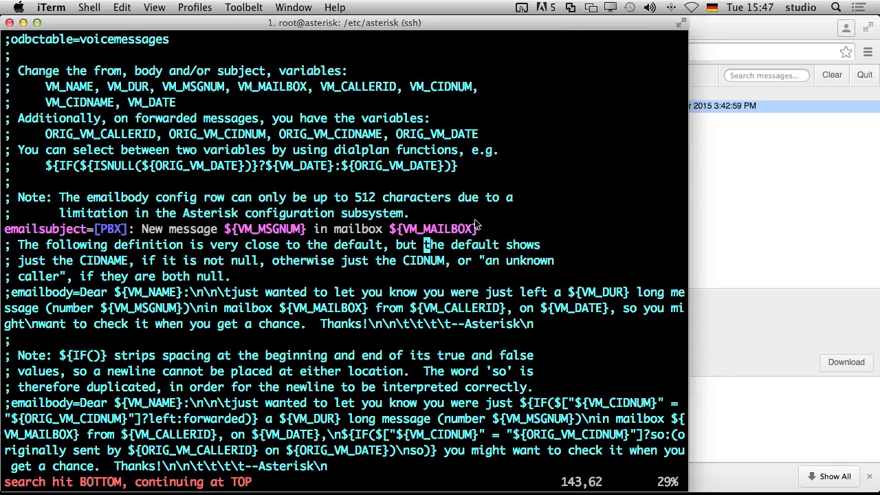
text(:q)
- Quit vi with :q back to the shell in /etc/asterisk
key(Return)
key(Return)
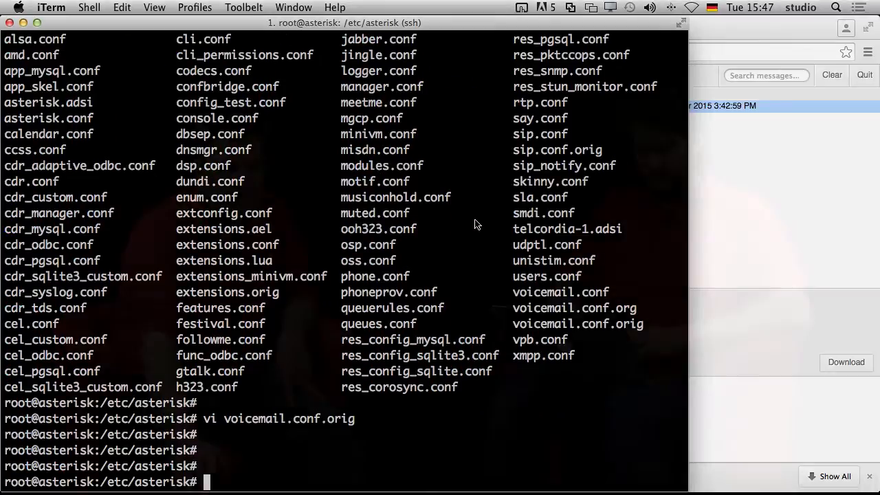